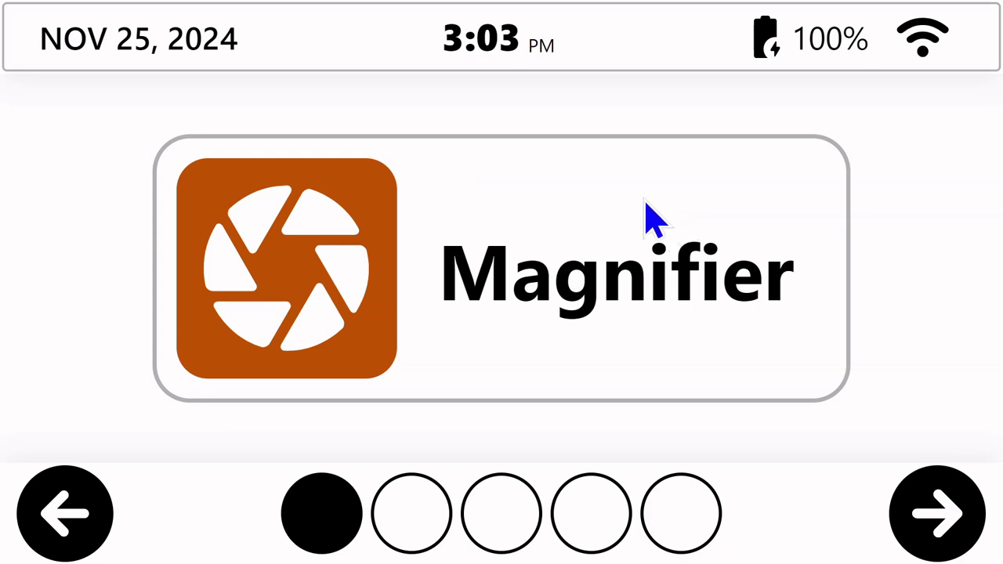
Open the Magnifier and zoom the live newspaper image in two levels and back out two levels
click(655, 219)
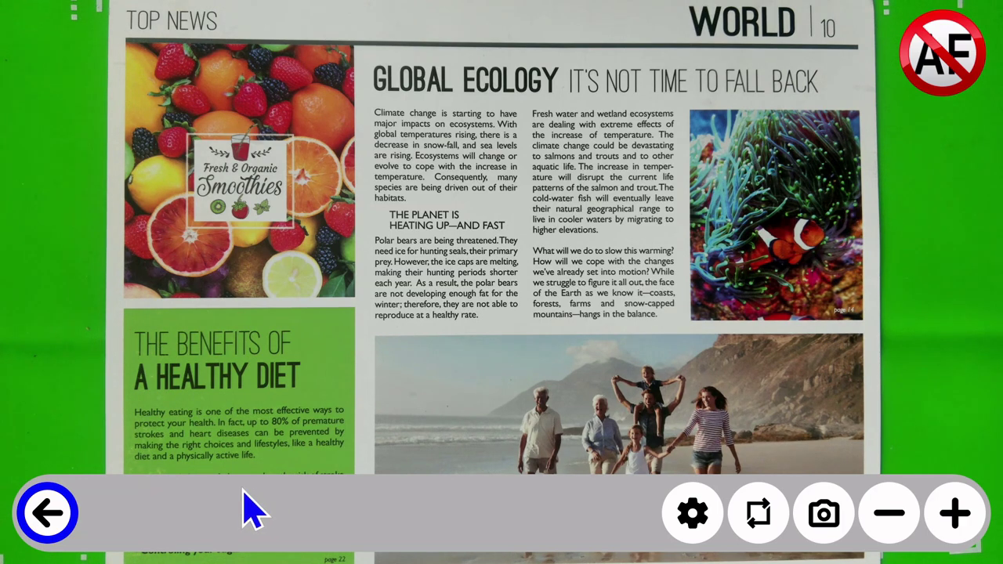
click(957, 516)
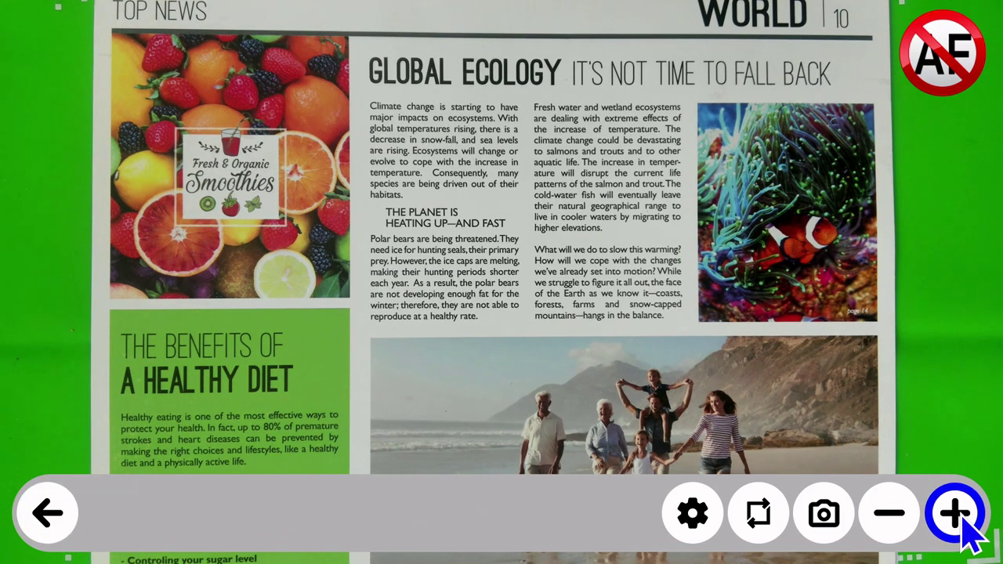
click(958, 516)
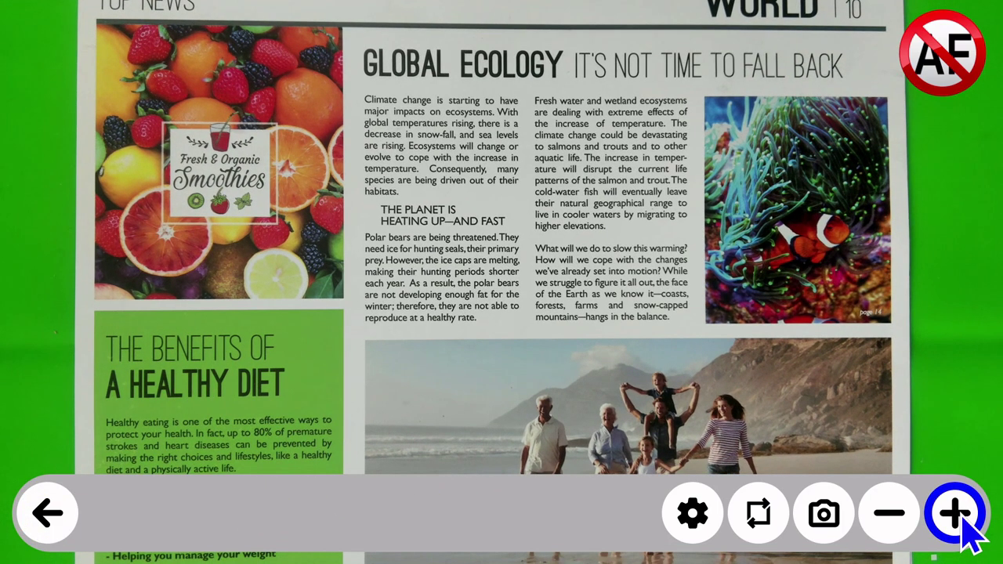
click(890, 514)
click(890, 514)
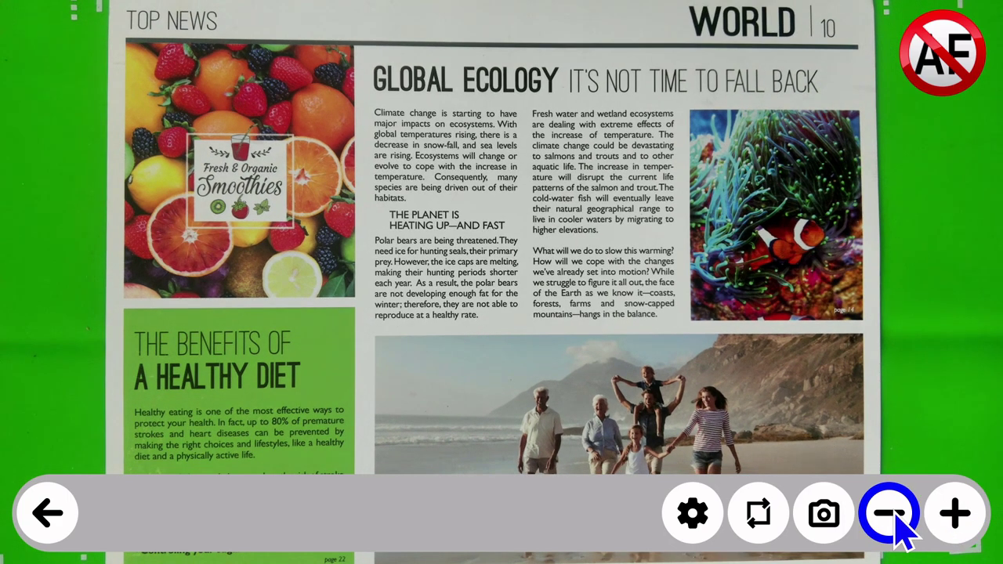
Rotate the live image and restore its original orientation
click(758, 518)
click(758, 517)
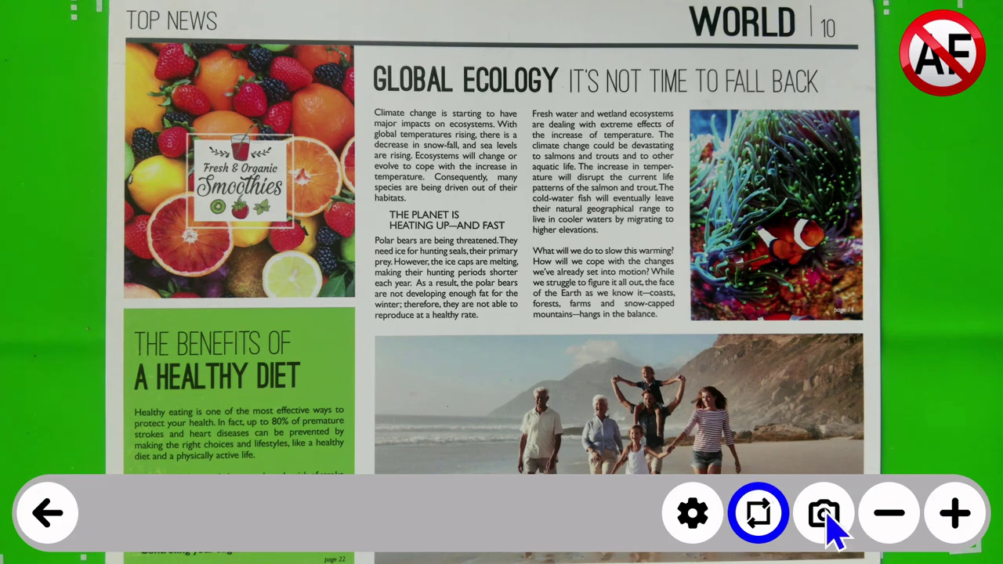
Review the Speech options in the Magnifier settings without changing the selection
click(699, 520)
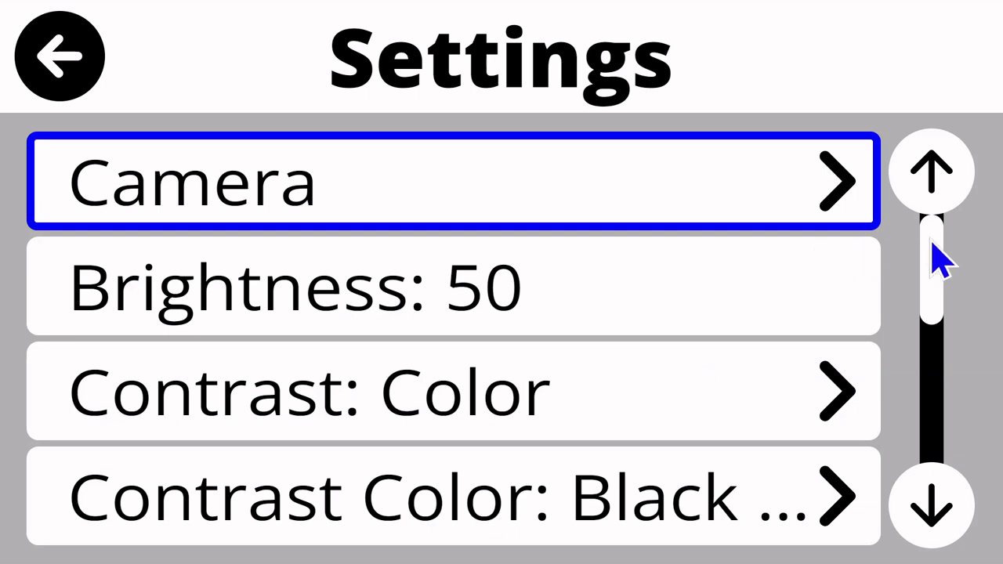
drag(933, 243, 943, 364)
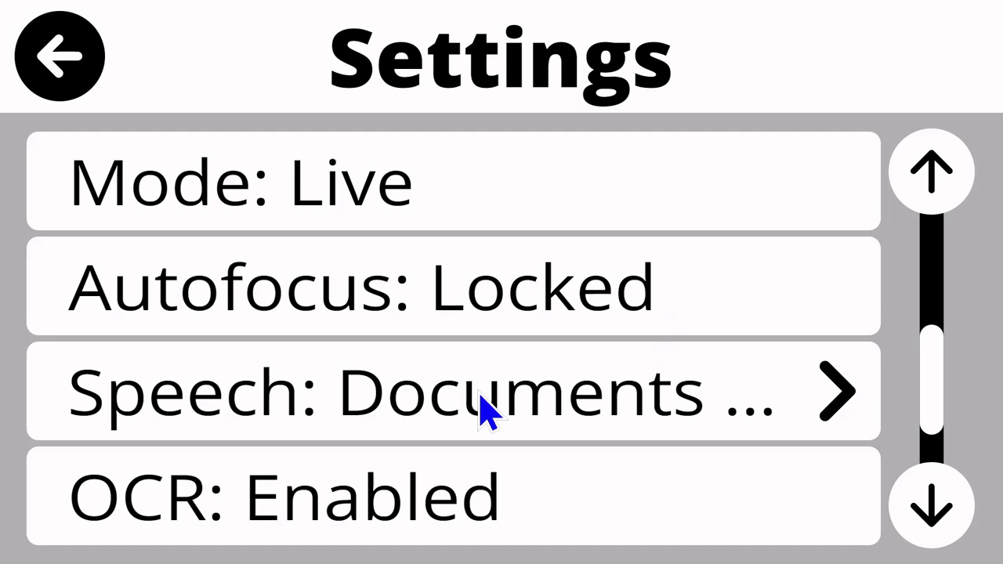
click(614, 386)
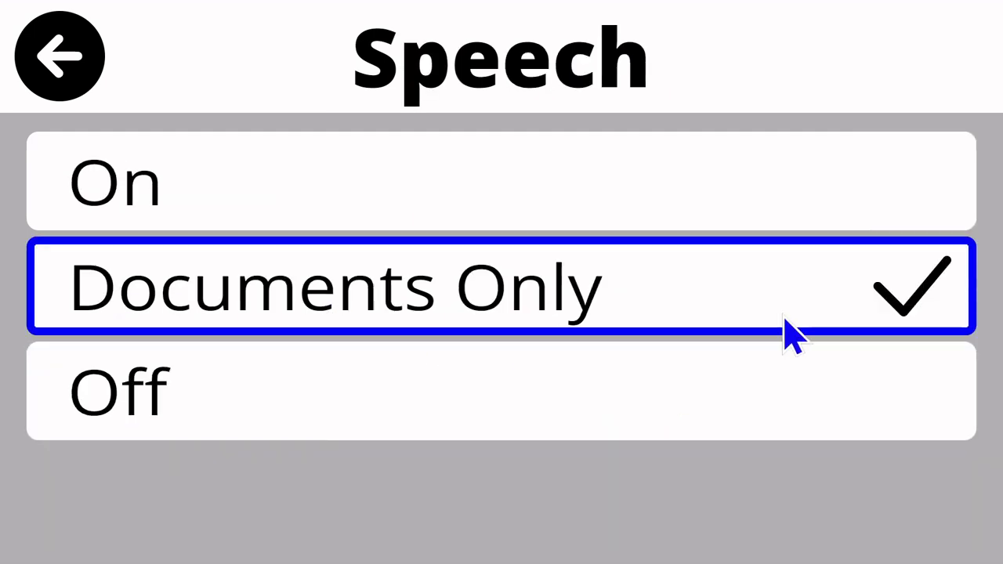
click(75, 85)
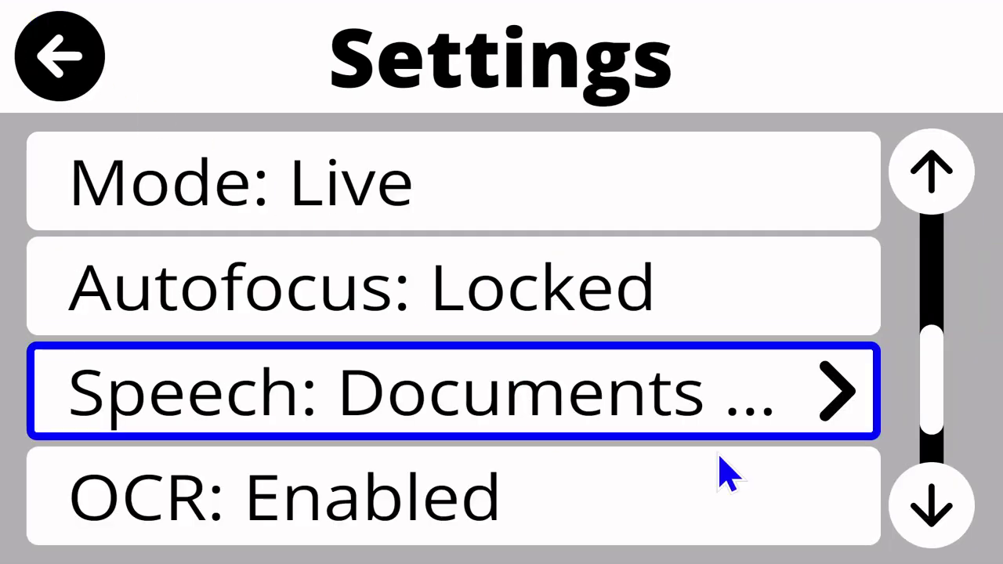
Browse the available OCR languages in the settings and return to the live Magnifier view
scroll(940, 407, down, 1)
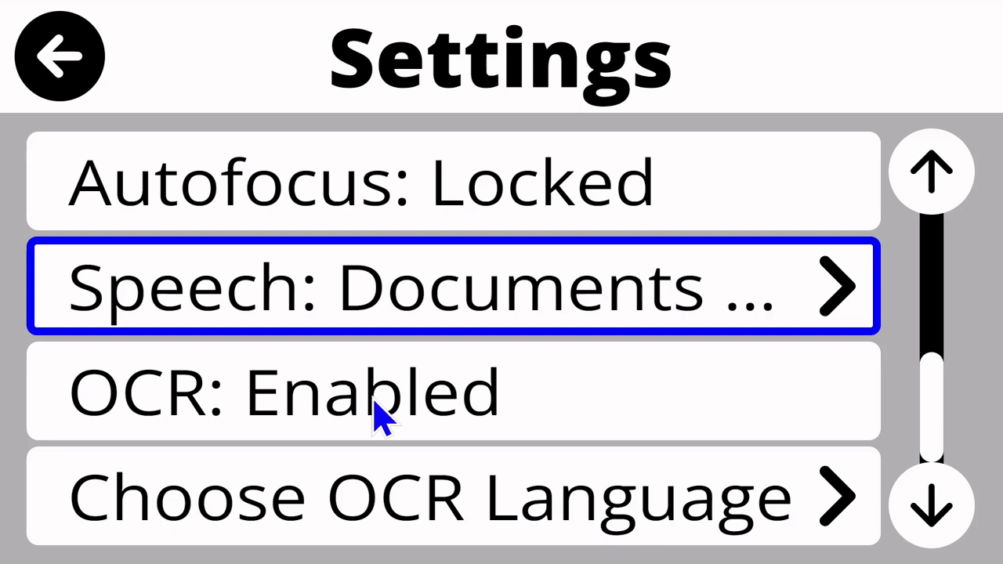
click(401, 513)
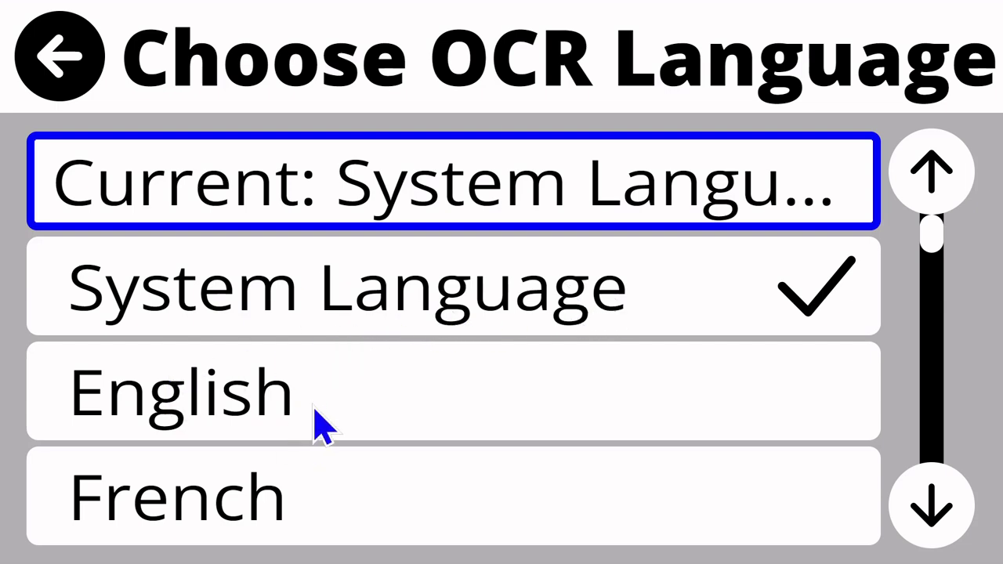
scroll(324, 425, down, 1)
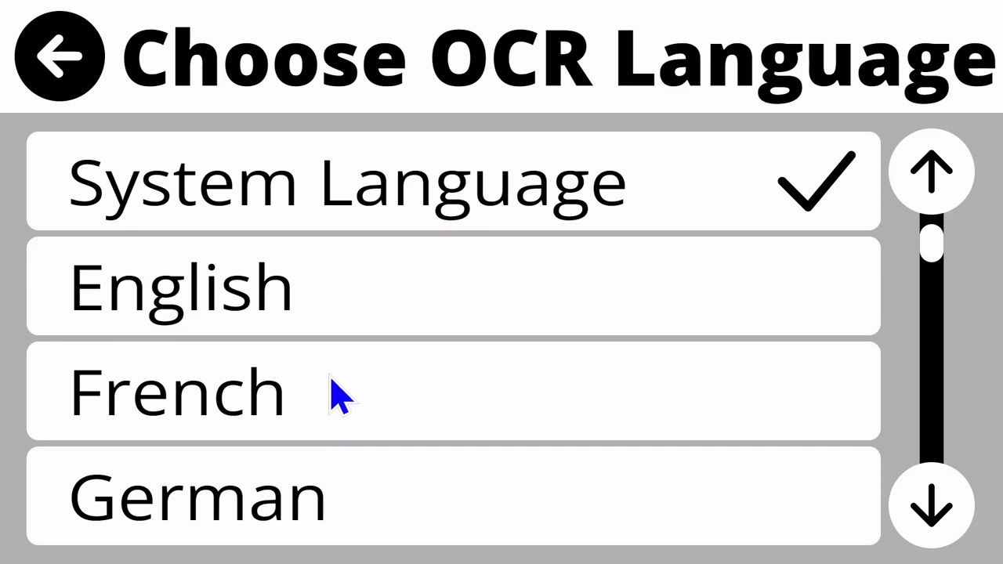
drag(931, 242, 949, 224)
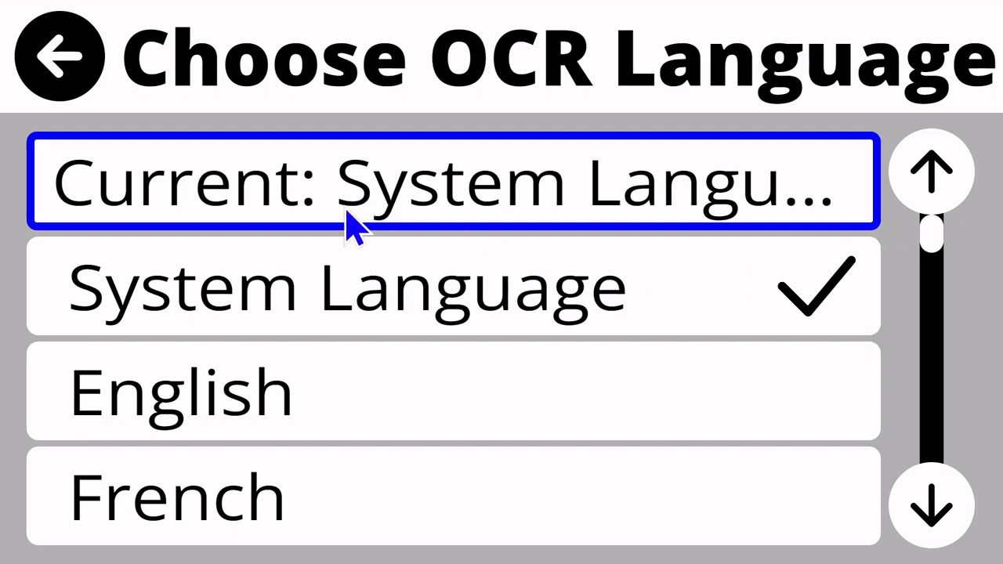
click(69, 68)
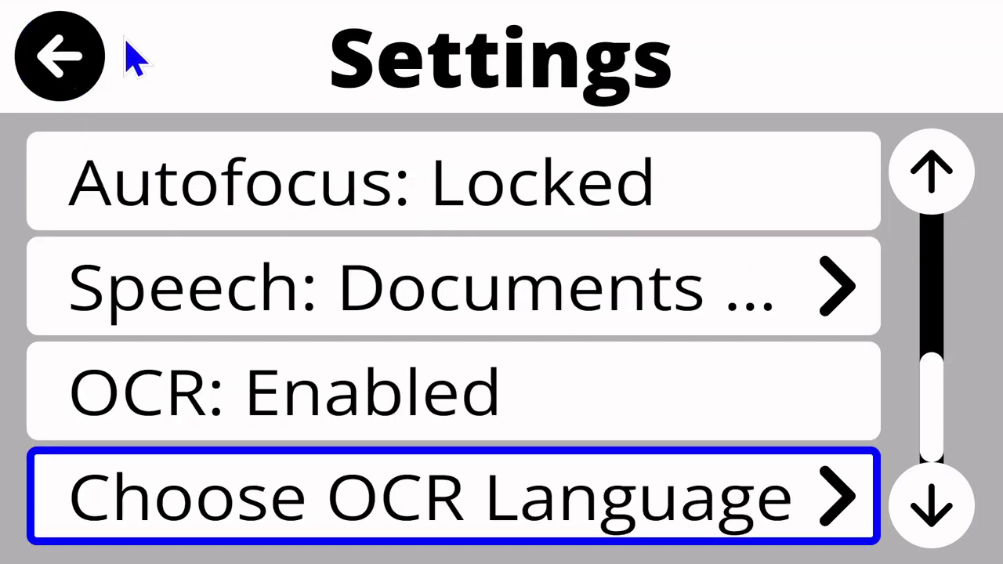
click(83, 47)
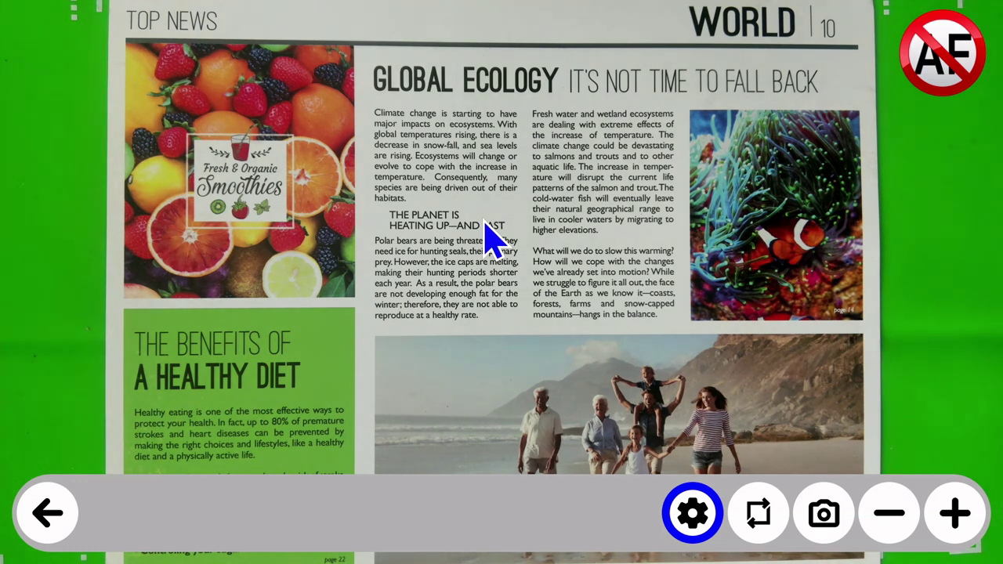
Capture the newspaper page and enlarge the section titled "The Planet Is Heating Up—and Fast"
click(827, 521)
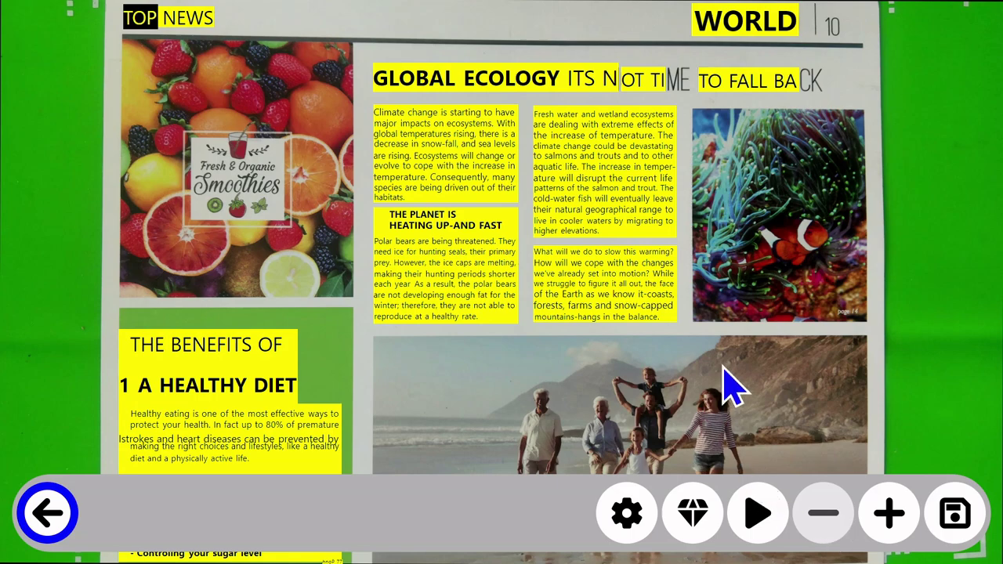
scroll(722, 365, up, 4)
drag(439, 191, 536, 255)
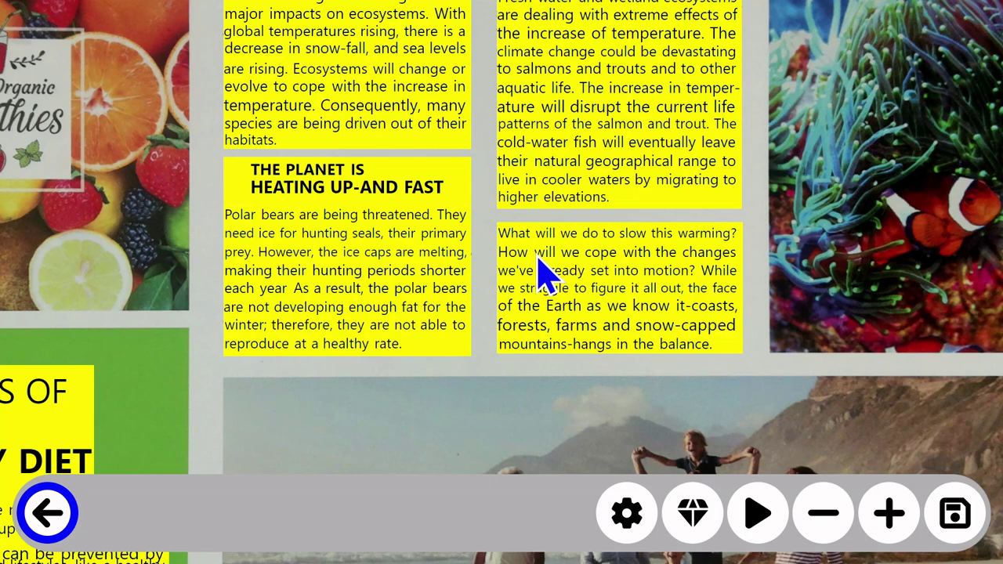
scroll(397, 288, up, 4)
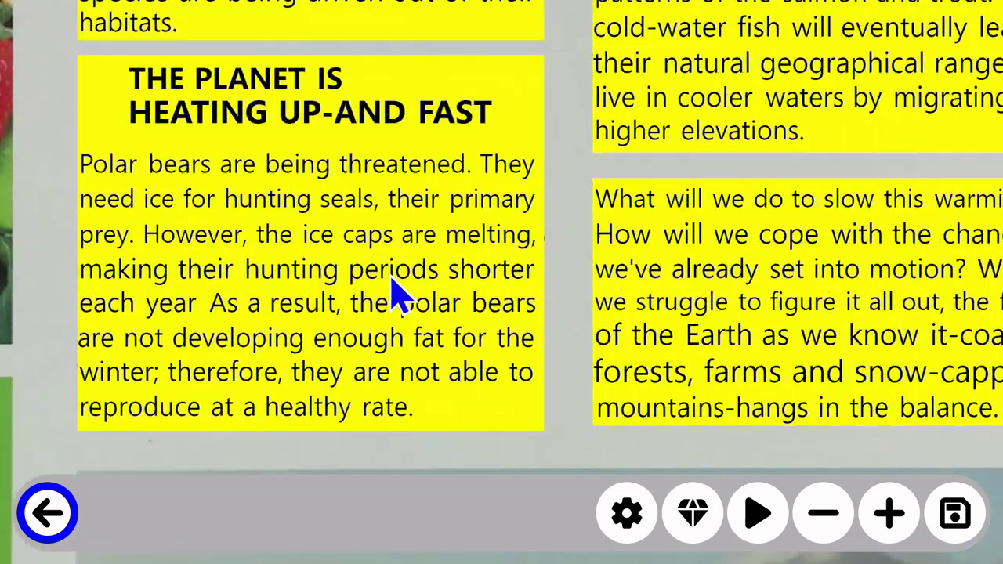
drag(308, 222, 469, 241)
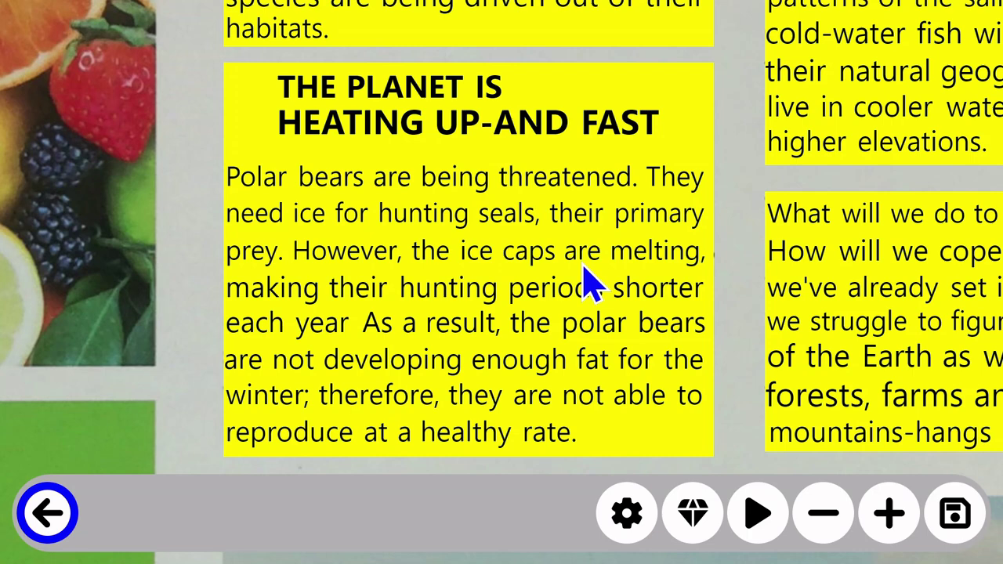
scroll(589, 269, up, 3)
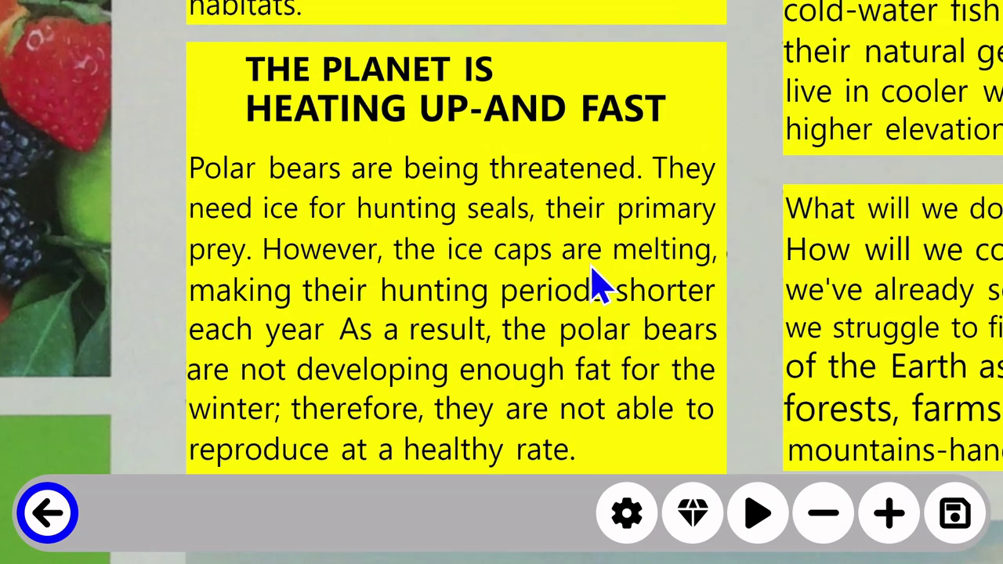
scroll(412, 231, up, 3)
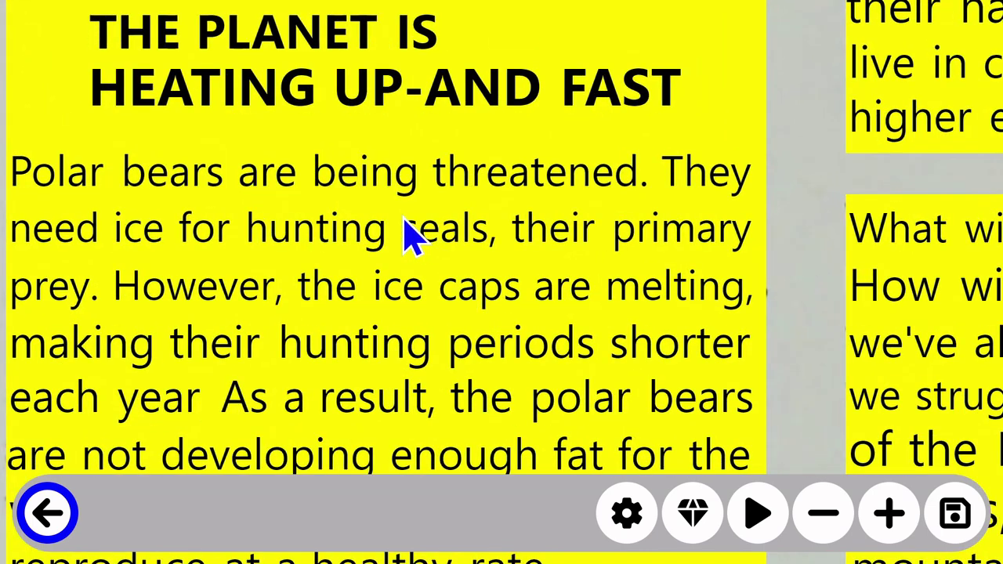
drag(404, 221, 411, 230)
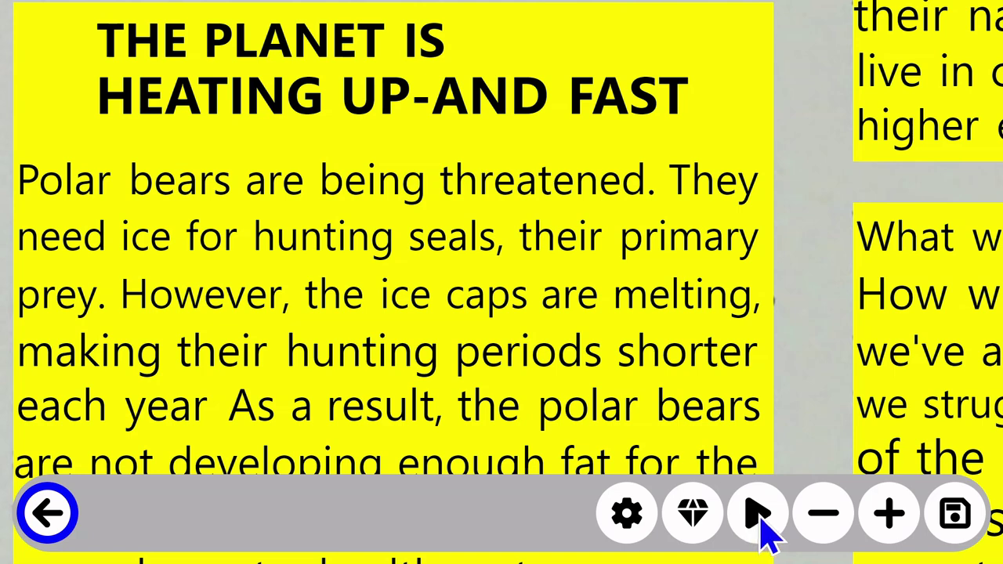
Read the enlarged polar bears paragraph aloud and pause the reading at the word "prey"
click(758, 517)
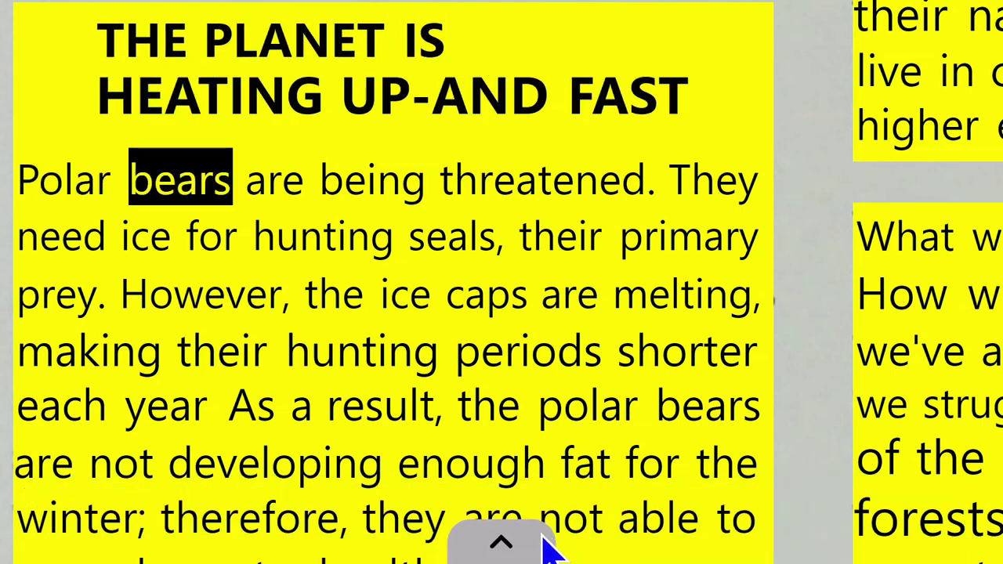
click(505, 548)
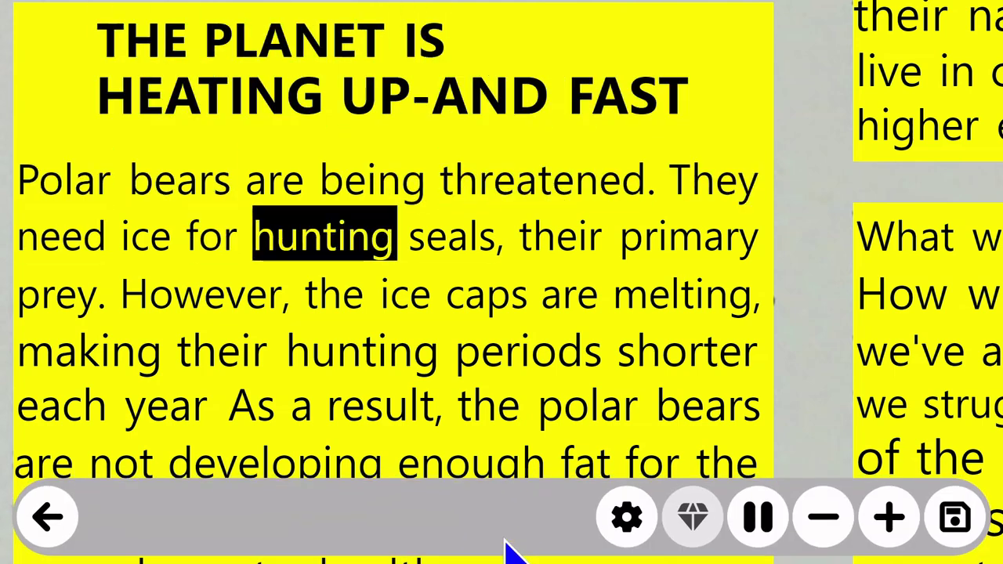
click(758, 516)
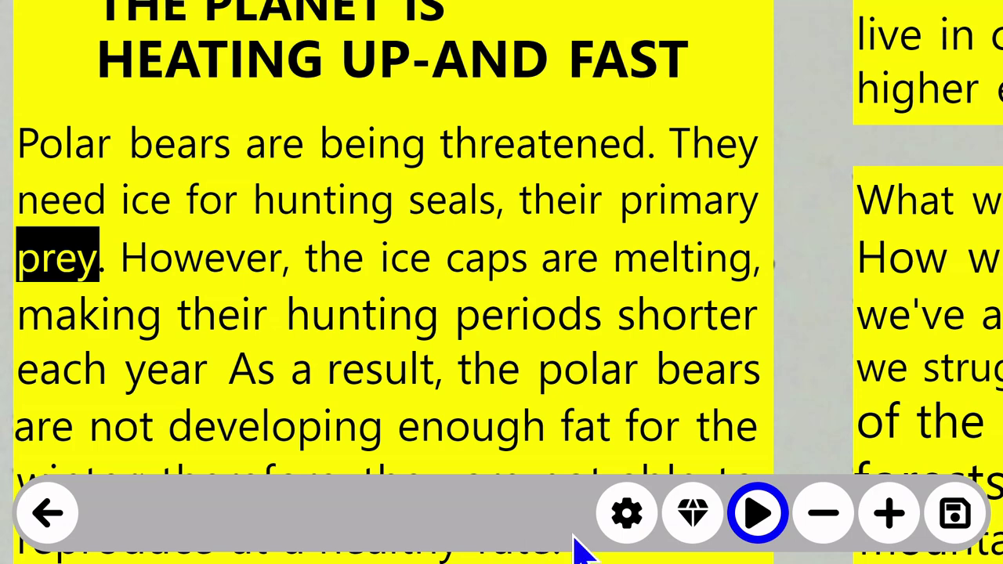
Switch the captured article from enhanced text to the original photographed print and back to enhanced text
scroll(650, 273, right, 3)
mouse_move(693, 258)
mouse_down()
mouse_move(831, 266)
mouse_move(711, 258)
mouse_up()
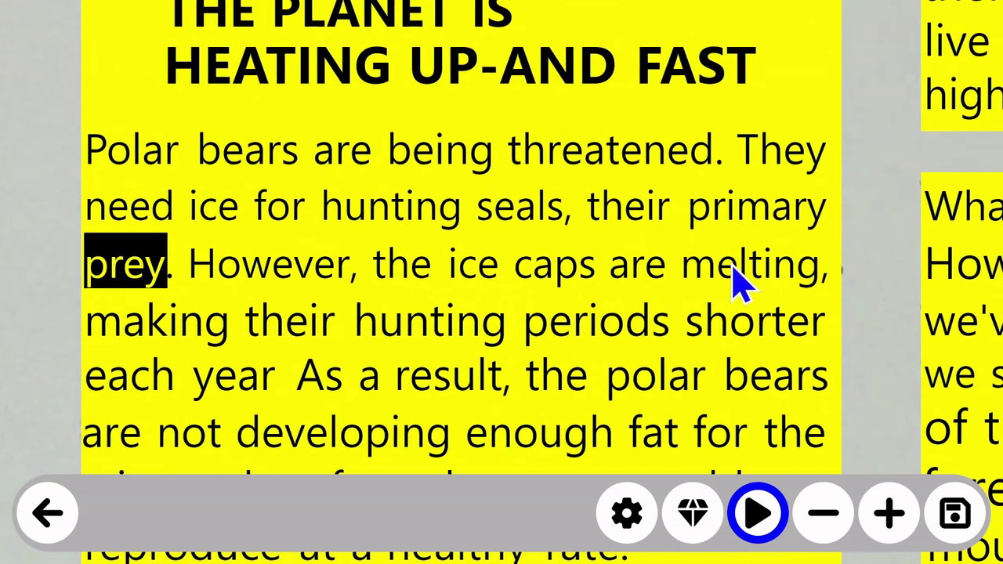
scroll(734, 278, up, 2)
scroll(745, 284, down, 1)
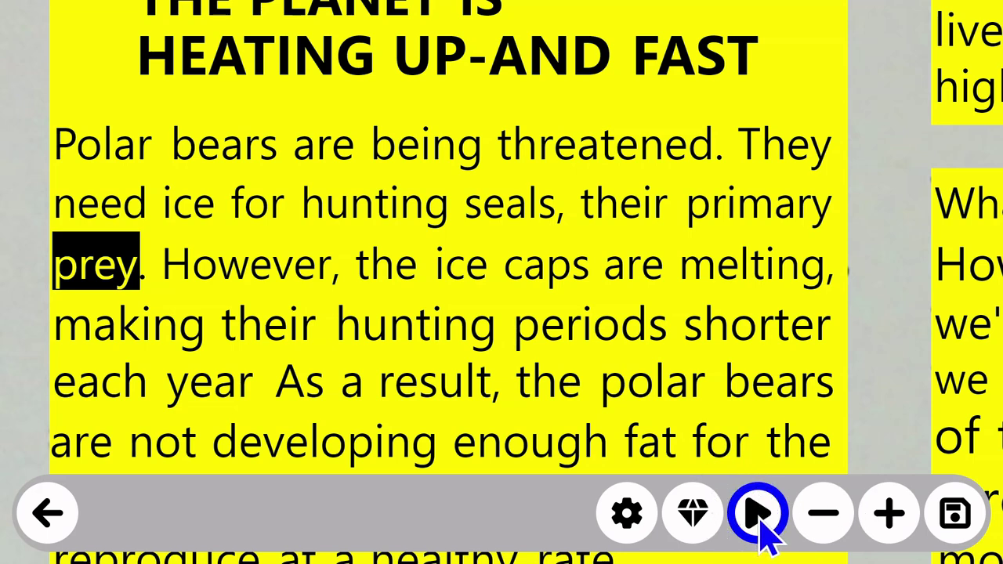
click(694, 513)
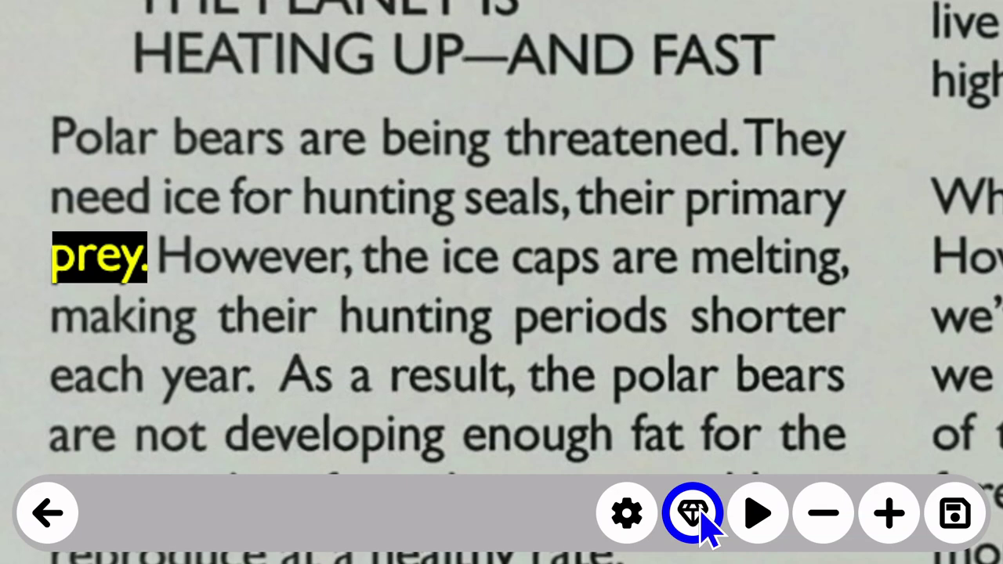
click(692, 514)
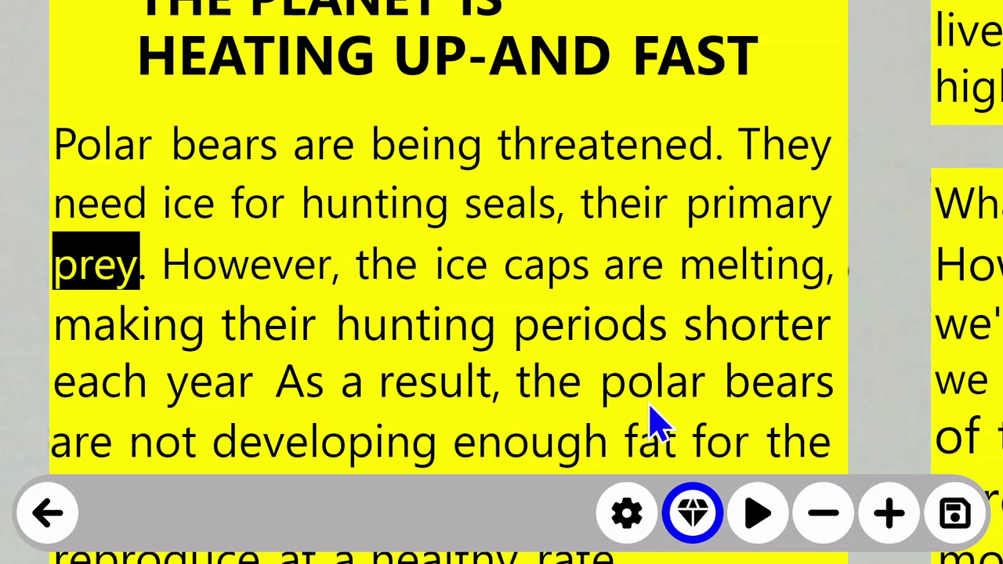
Review the Contrast modes in the captured document's settings, keeping Color
click(629, 518)
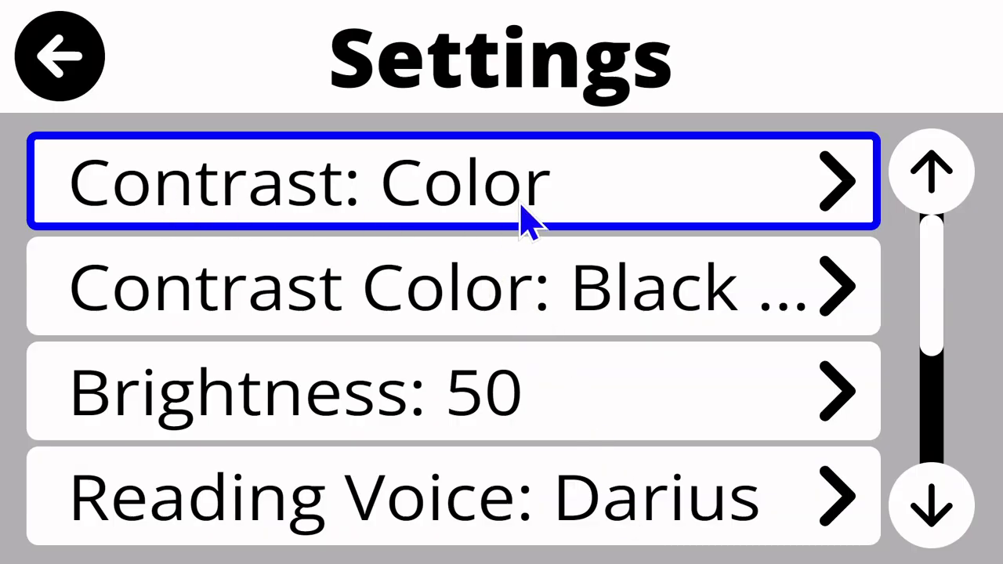
click(533, 213)
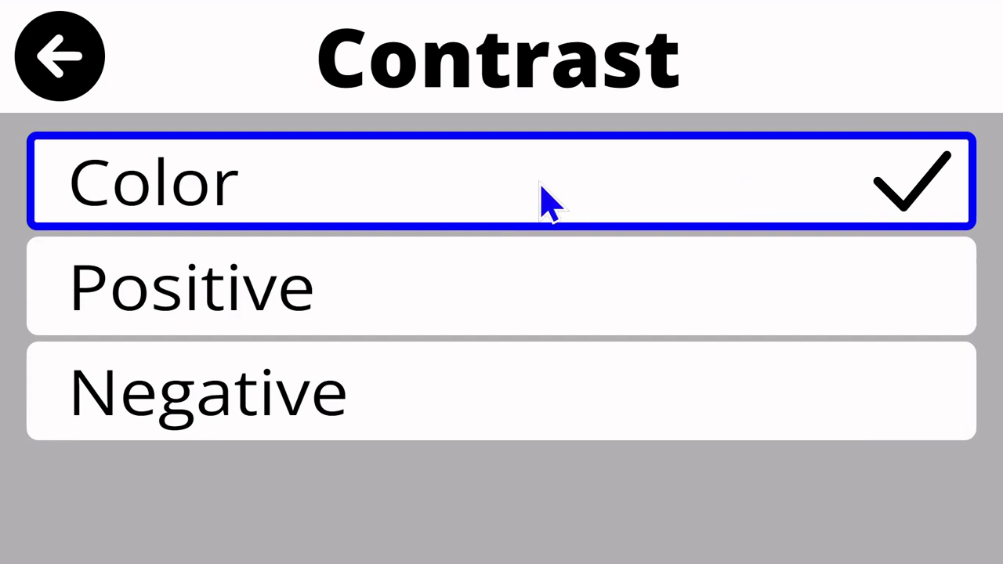
click(89, 61)
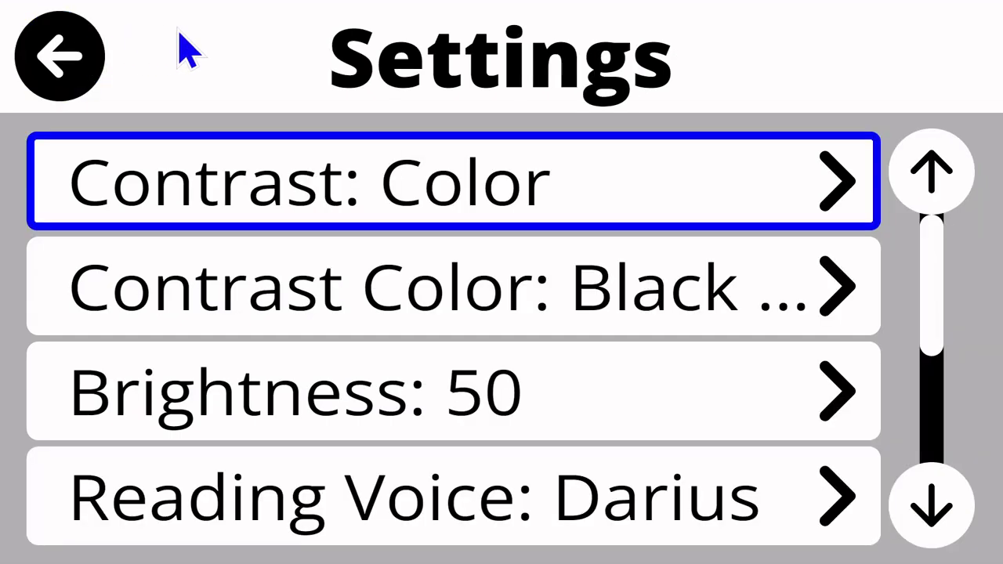
Set the document's contrast color to Default
click(553, 296)
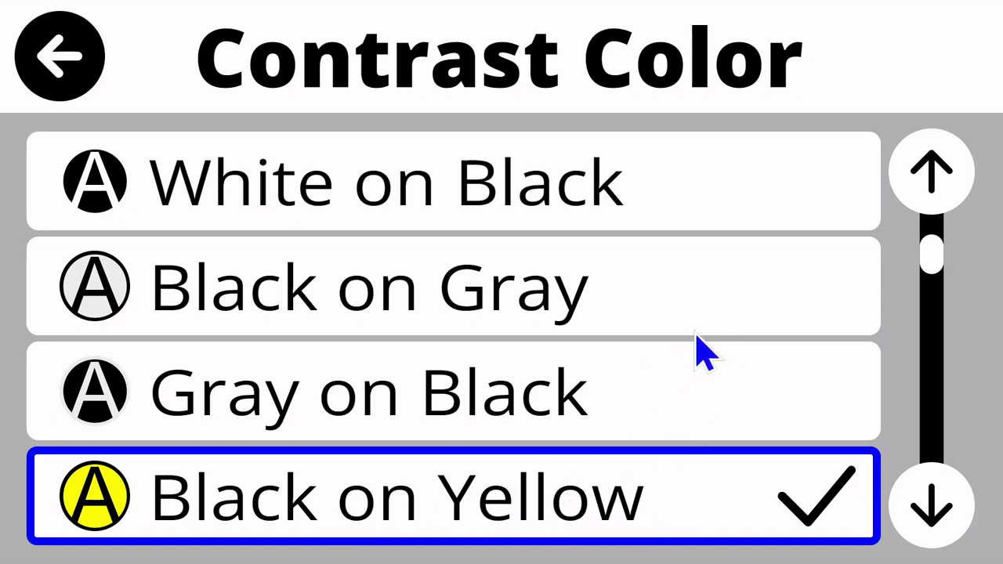
drag(930, 257, 937, 208)
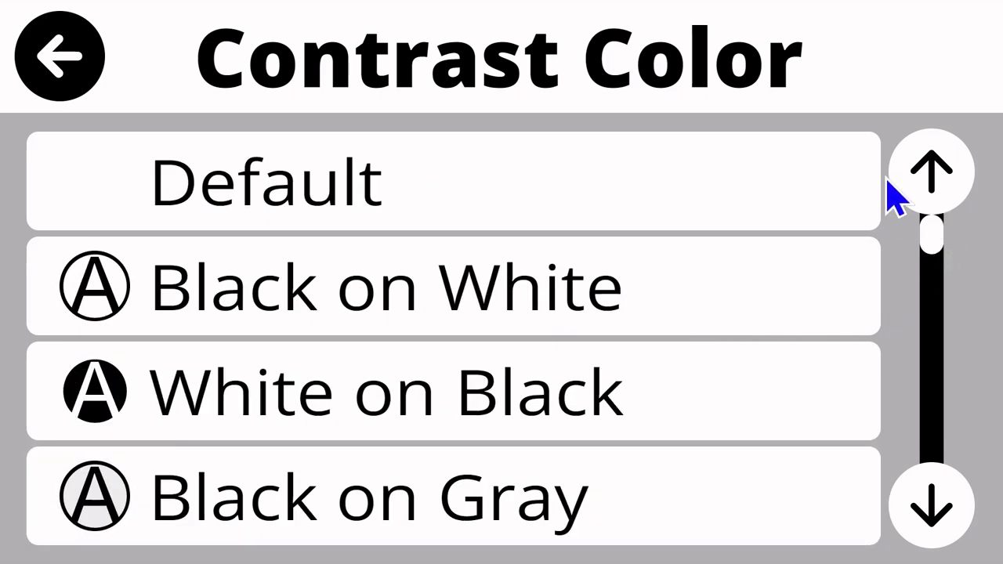
click(296, 213)
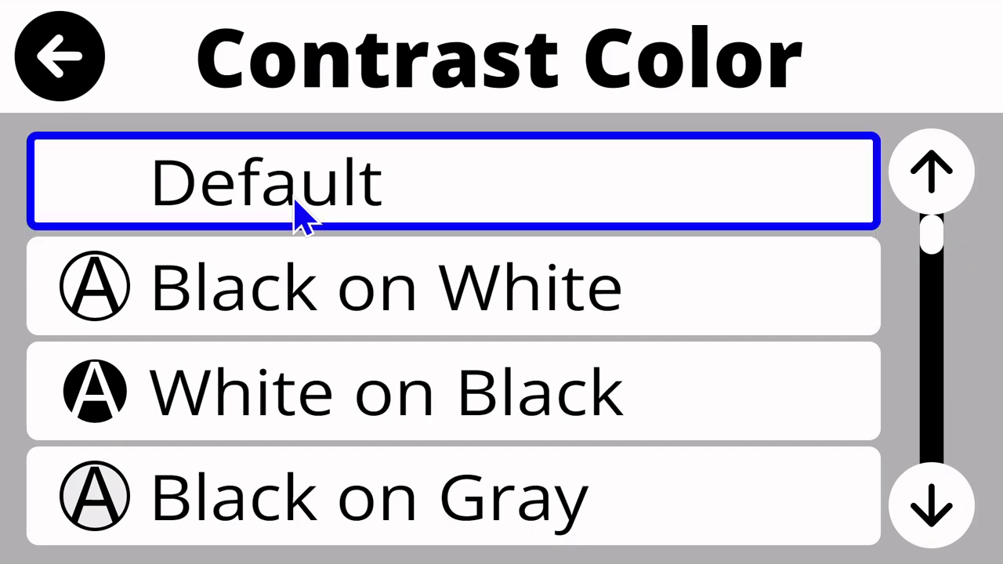
Review the contrast color combinations for the captured document, keeping Default, and leave its settings
mouse_move(935, 229)
mouse_down()
mouse_move(944, 394)
mouse_move(933, 457)
mouse_move(940, 221)
mouse_up()
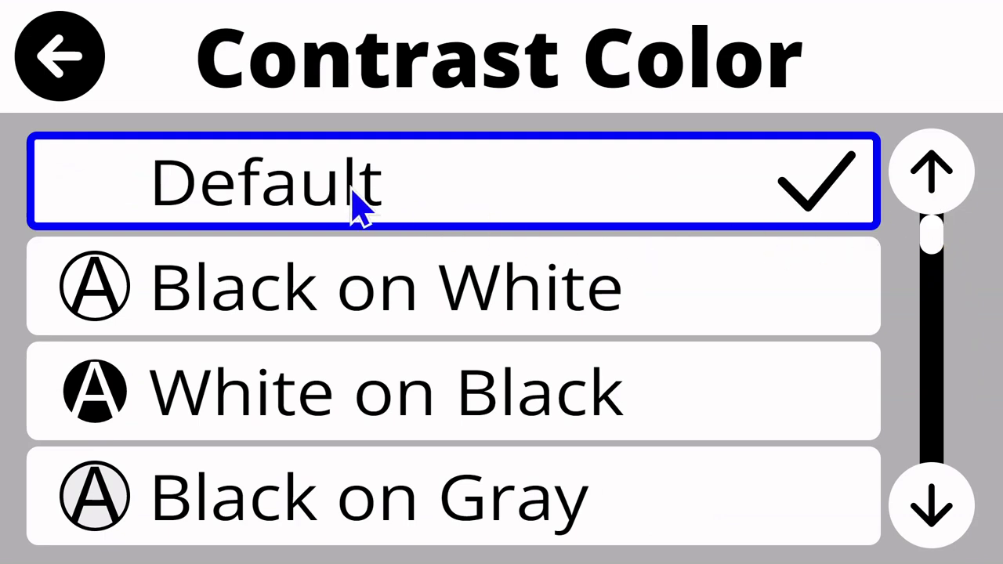
click(69, 73)
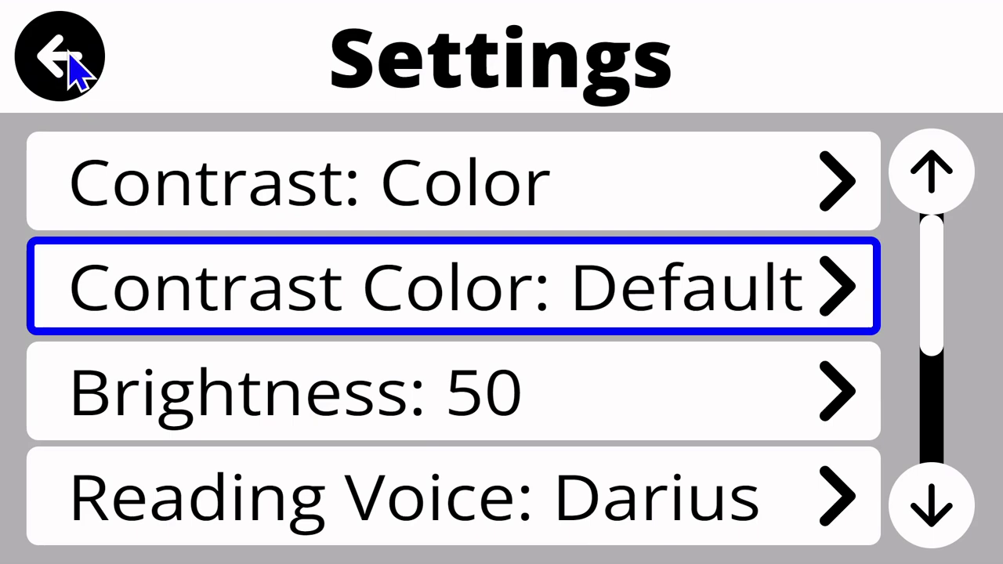
click(74, 68)
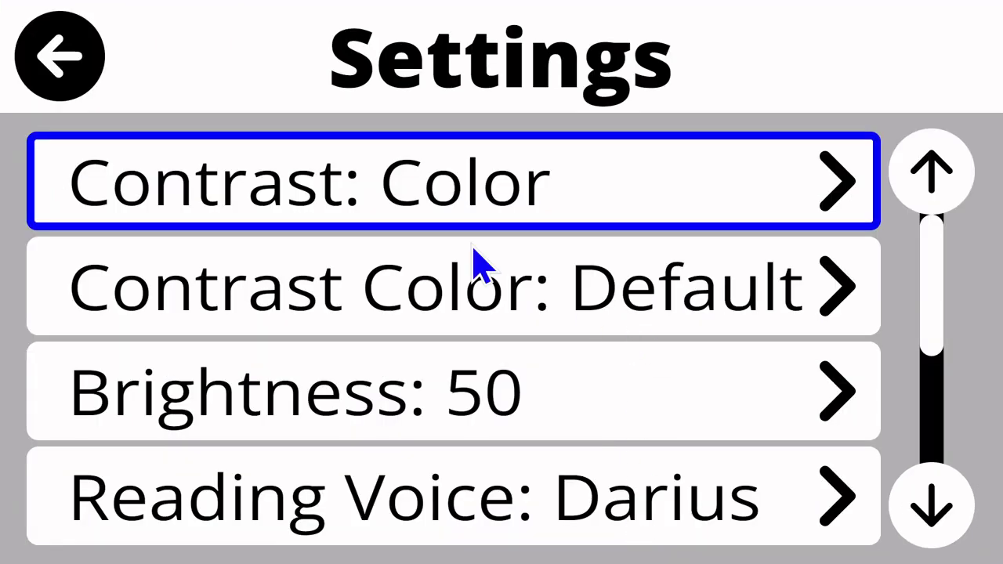
Set the captured document's brightness to 75 and return to the enlarged polar bears paragraph
click(401, 407)
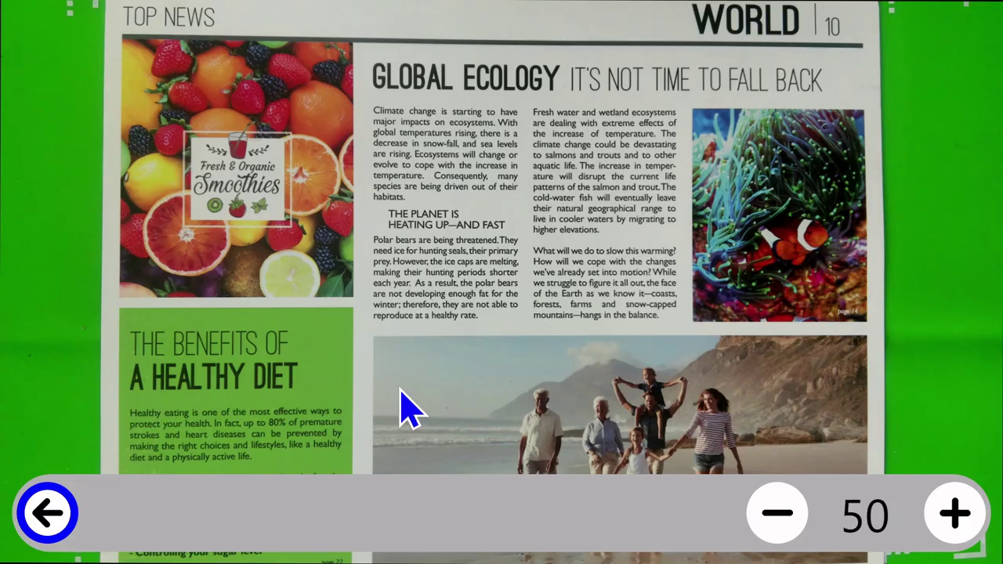
click(953, 515)
click(952, 516)
click(952, 515)
click(953, 515)
click(953, 516)
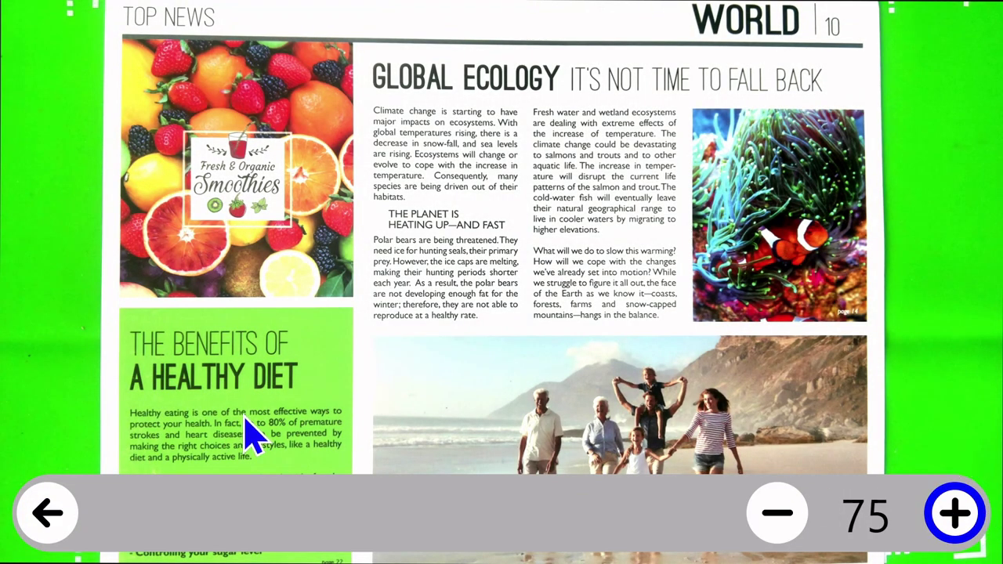
click(47, 514)
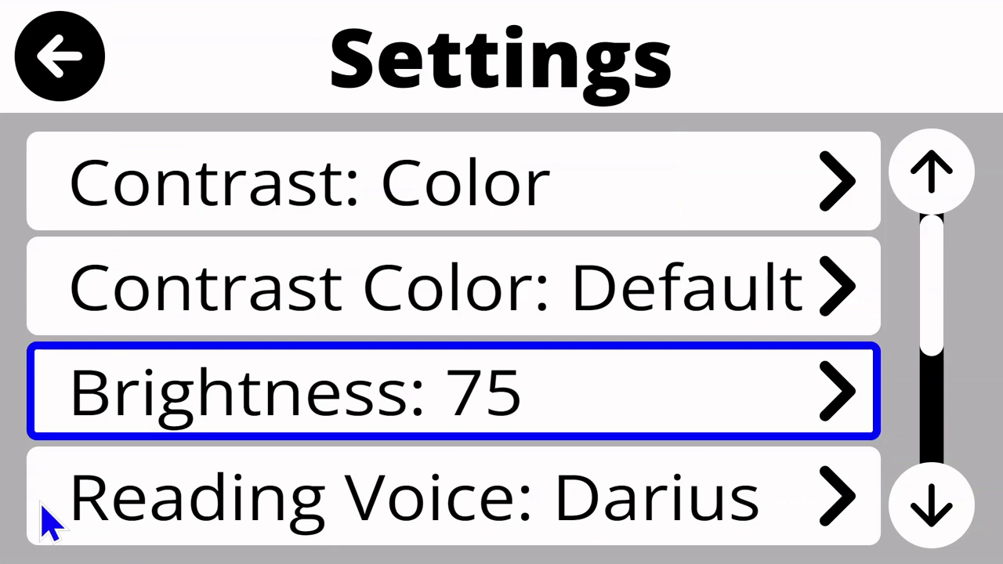
click(60, 80)
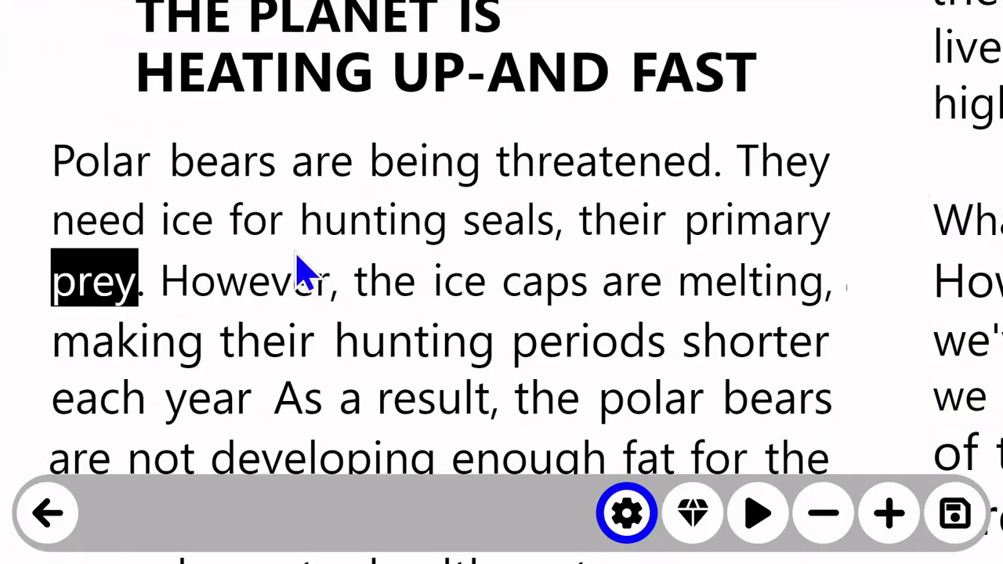
Open the list of reading voices in the captured document's settings
click(639, 524)
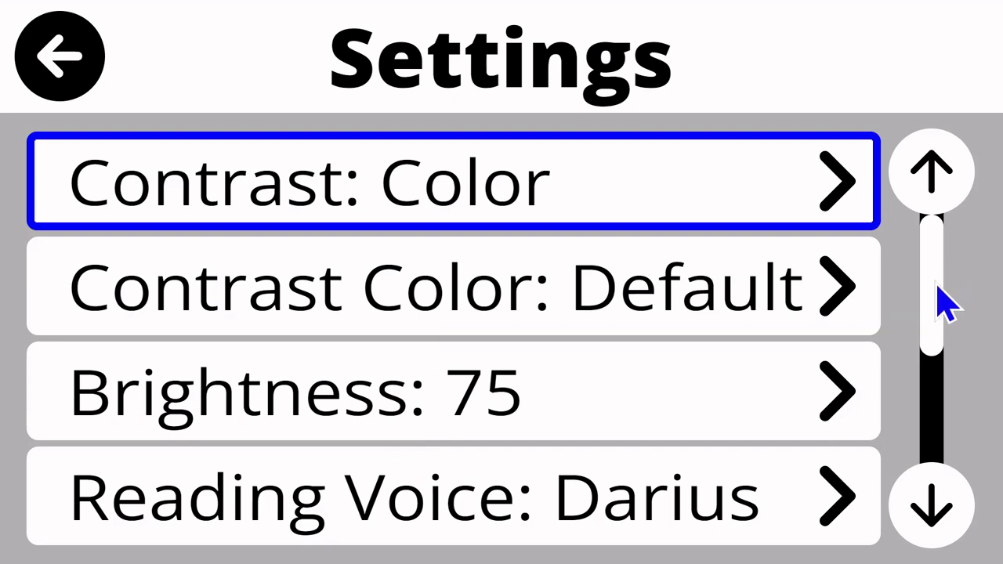
drag(944, 301, 931, 430)
click(601, 209)
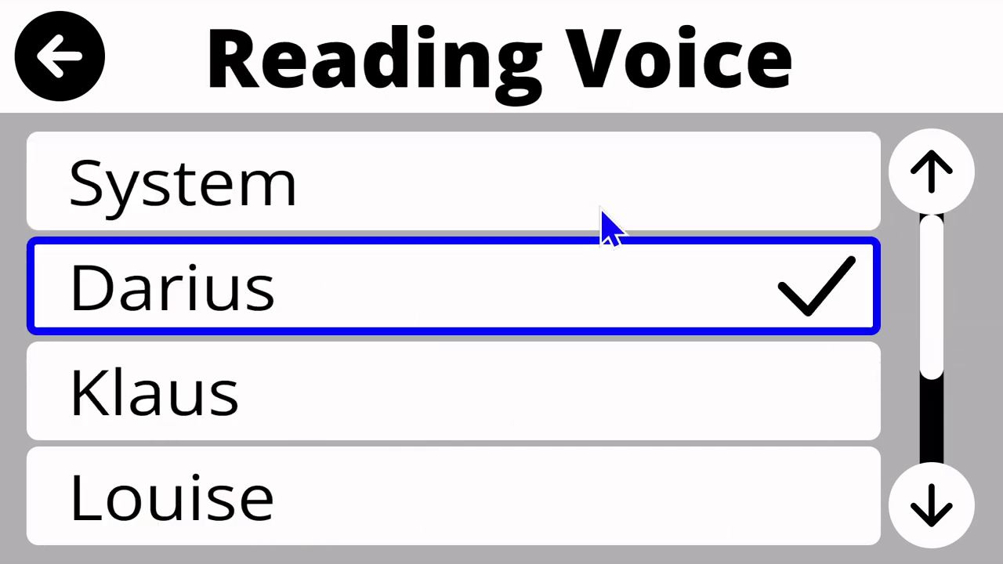